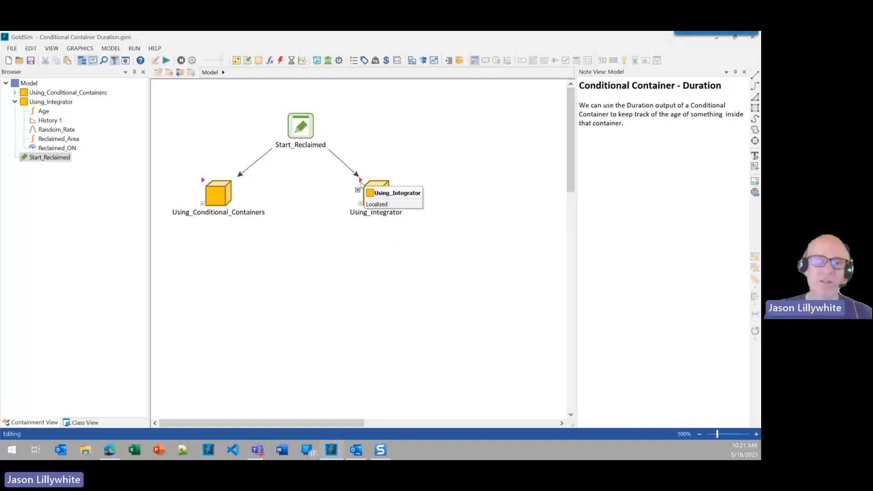
Step: Center the Start_Reclaimed element above the two containers, and move History 1 inside Using_Integrator lower, beneath and between the two integrators
{"action": "left_click_drag", "start_coordinate": [304, 124], "coordinate": [298, 117]}
{"action": "left_click", "coordinate": [310, 226]}
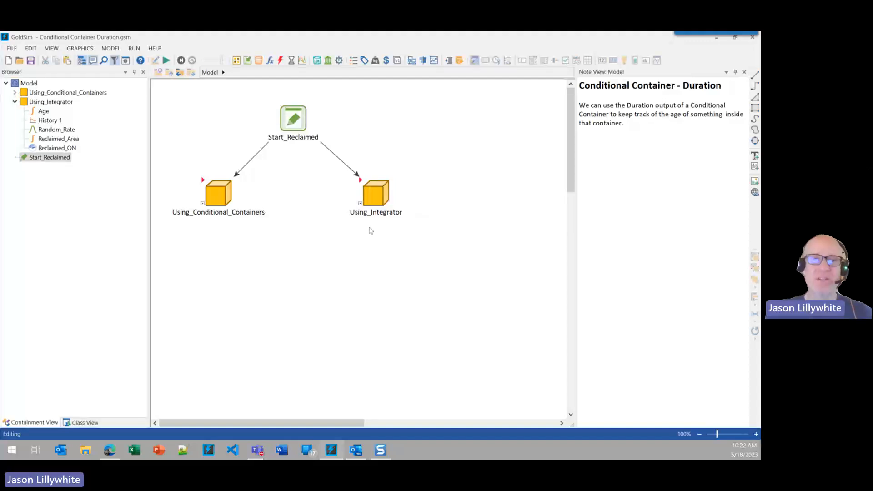
{"action": "double_click", "coordinate": [362, 200]}
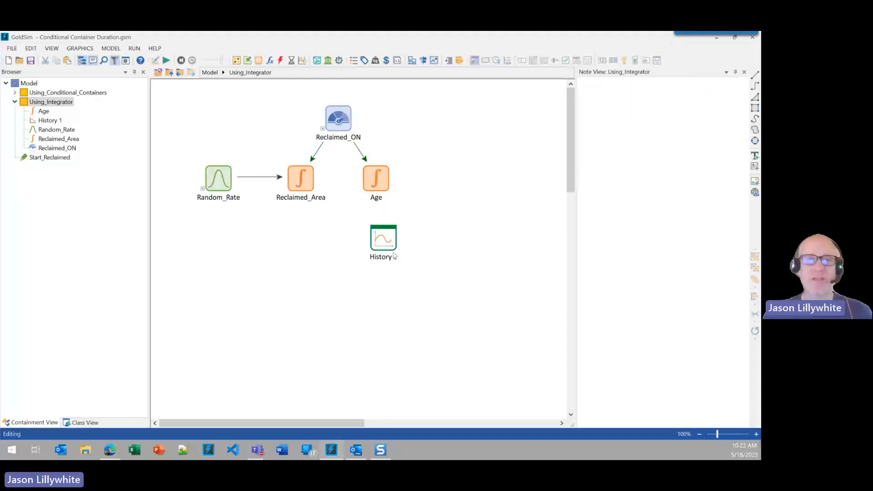
{"action": "left_click_drag", "start_coordinate": [386, 236], "coordinate": [351, 271]}
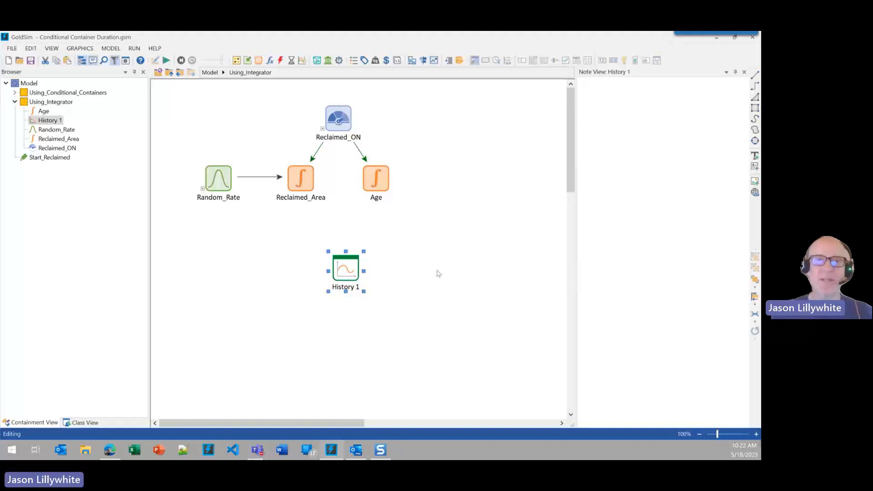
Step: Examine the switching condition of the Reclaimed_ON selector and the date defined in the model-level Start_Reclaimed element
{"action": "double_click", "coordinate": [338, 120]}
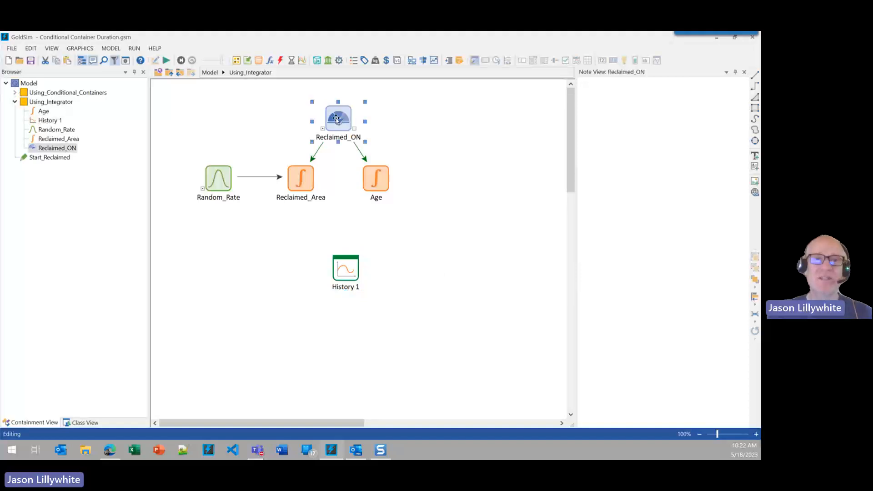
{"action": "left_click_drag", "start_coordinate": [306, 127], "coordinate": [359, 138]}
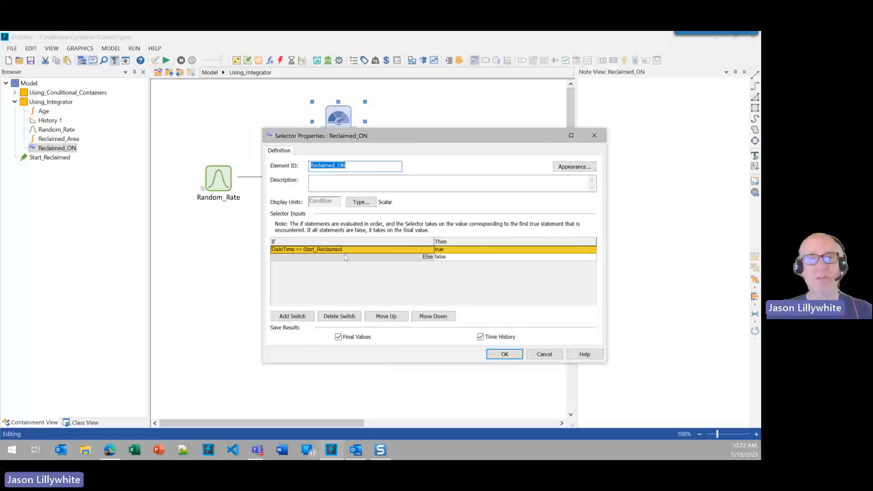
{"action": "left_click", "coordinate": [496, 353]}
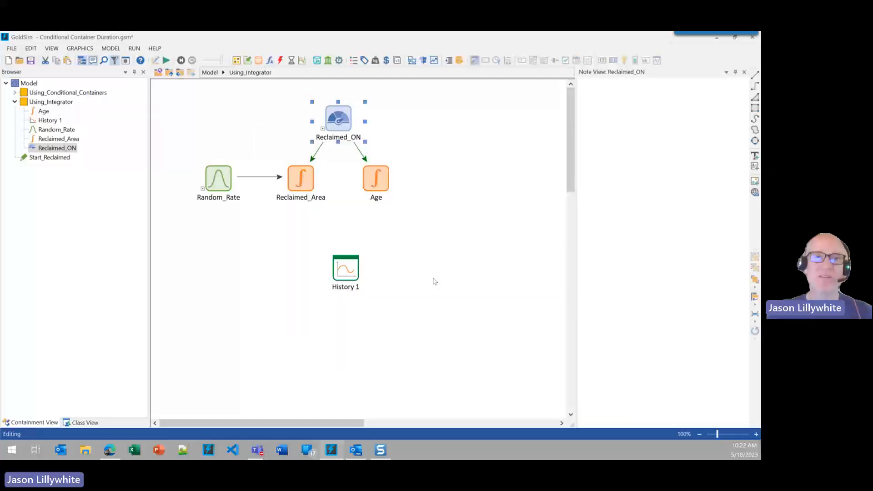
{"action": "left_click", "coordinate": [210, 73]}
{"action": "double_click", "coordinate": [293, 118]}
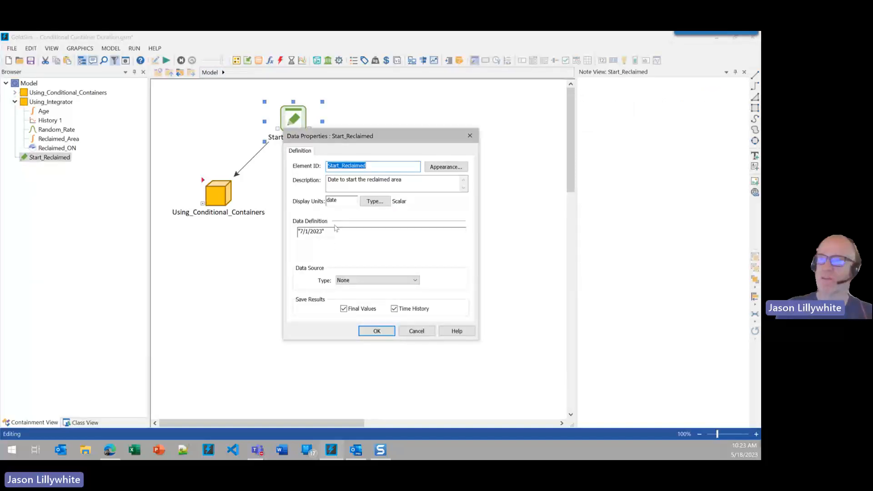
{"action": "left_click", "coordinate": [376, 331]}
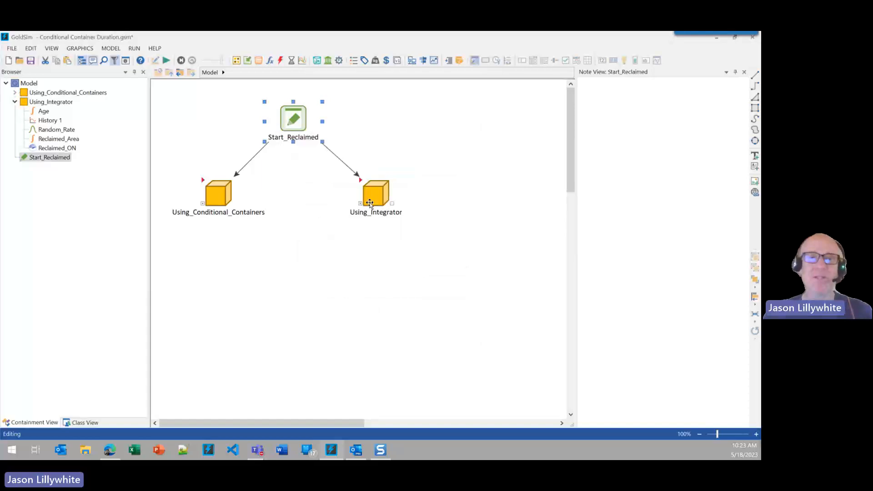
Step: Inspect the DateTime reference in the If condition of the Reclaimed_ON selector inside Using_Integrator
{"action": "double_click", "coordinate": [363, 186]}
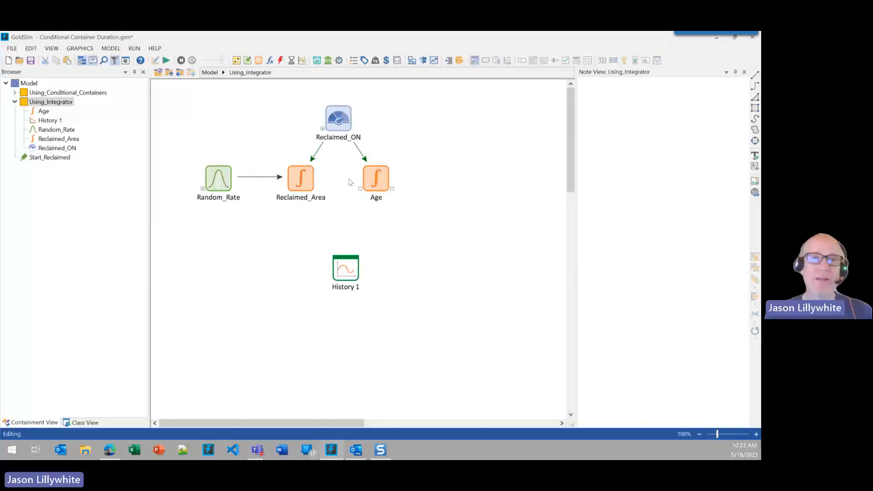
{"action": "double_click", "coordinate": [326, 120]}
{"action": "left_click", "coordinate": [230, 238]}
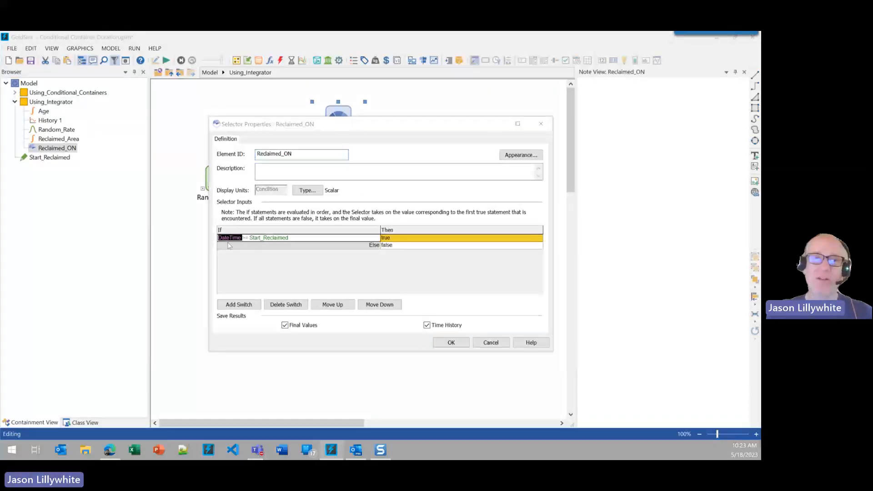
{"action": "left_click", "coordinate": [450, 342]}
Step: Show element subitems in the model browser and expand Local Properties down to the Calendar Time variables
{"action": "right_click", "coordinate": [68, 205]}
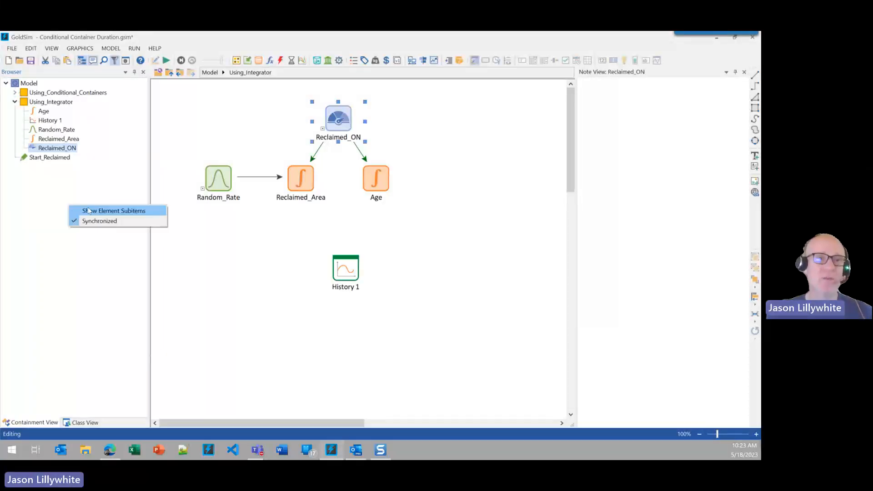
{"action": "left_click", "coordinate": [76, 210]}
{"action": "right_click", "coordinate": [78, 206]}
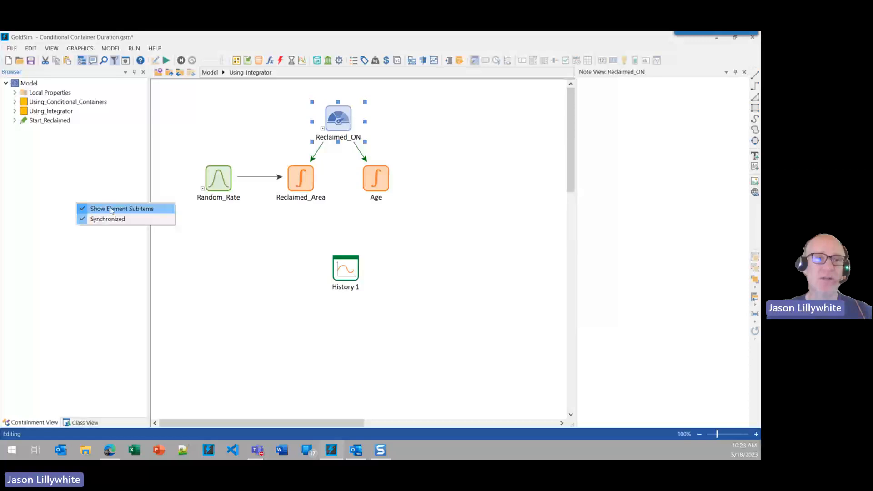
{"action": "left_click", "coordinate": [15, 93]}
{"action": "left_click", "coordinate": [249, 275]}
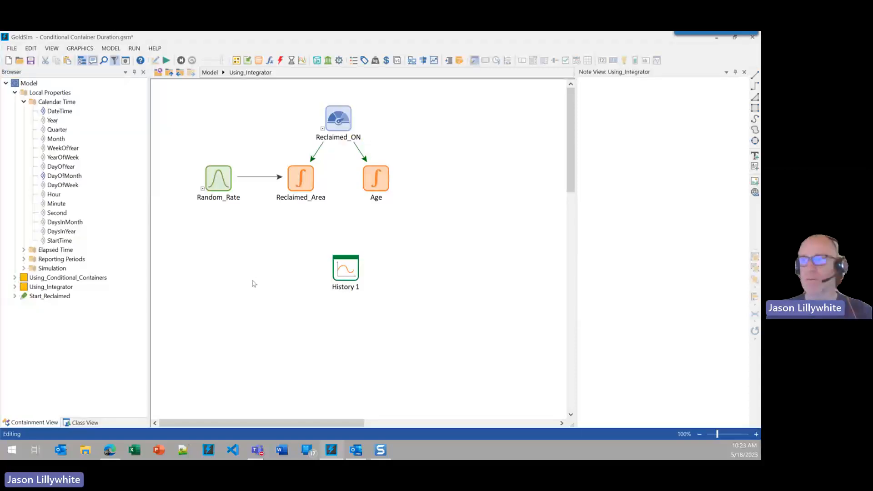
Step: Review the true and false outcomes defined in the Reclaimed_ON selector
{"action": "left_click", "coordinate": [328, 125]}
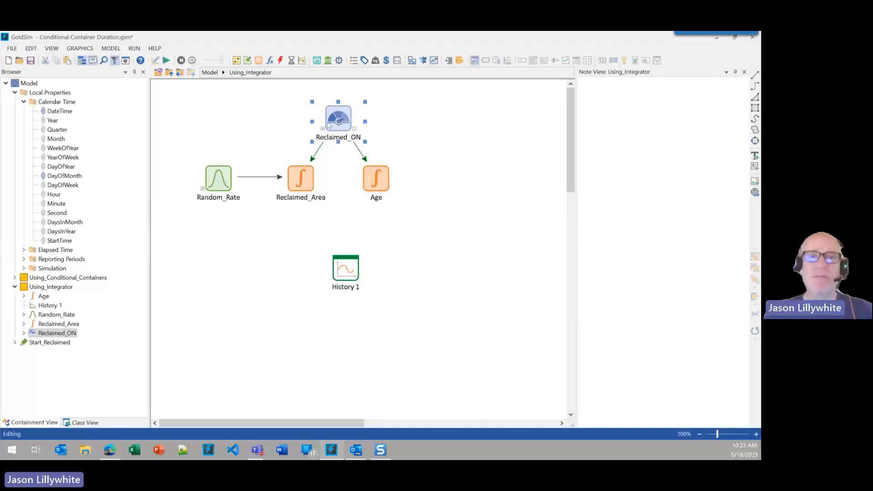
{"action": "double_click", "coordinate": [328, 125]}
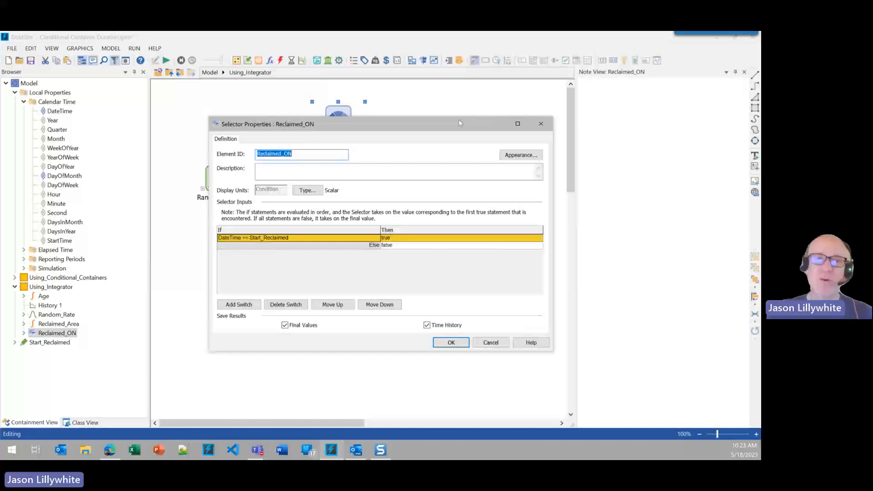
{"action": "left_click", "coordinate": [450, 343]}
Step: Examine the Reclaimed_Area integrator's rate-of-change expression and how it uses Reclaimed_ON and Random_Rate
{"action": "double_click", "coordinate": [302, 184]}
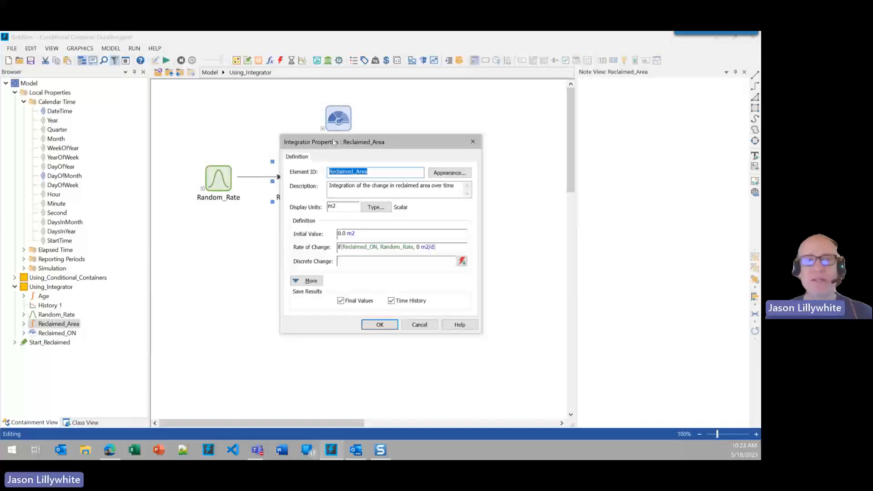
{"action": "left_click_drag", "start_coordinate": [333, 144], "coordinate": [442, 150]}
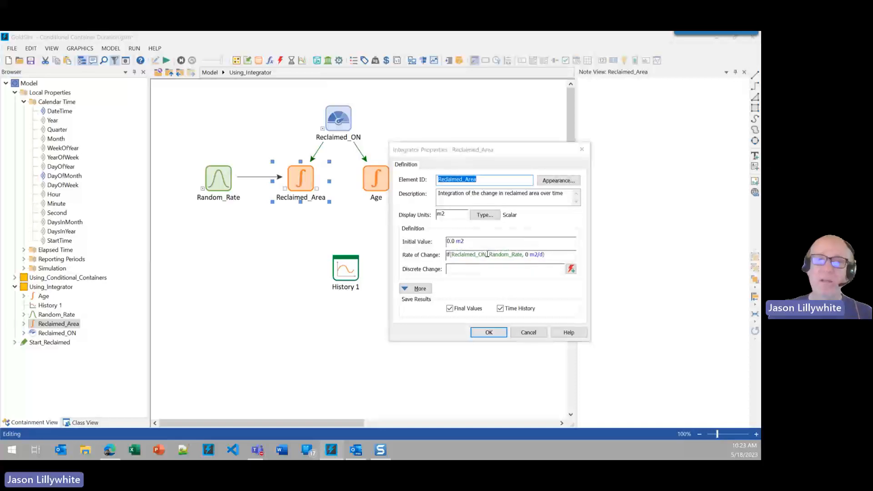
{"action": "left_click_drag", "start_coordinate": [487, 255], "coordinate": [448, 257]}
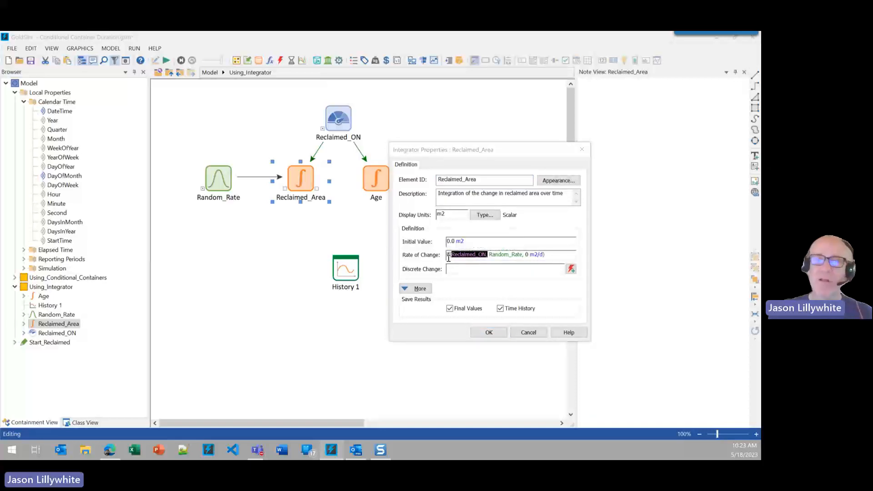
{"action": "left_click", "coordinate": [501, 256]}
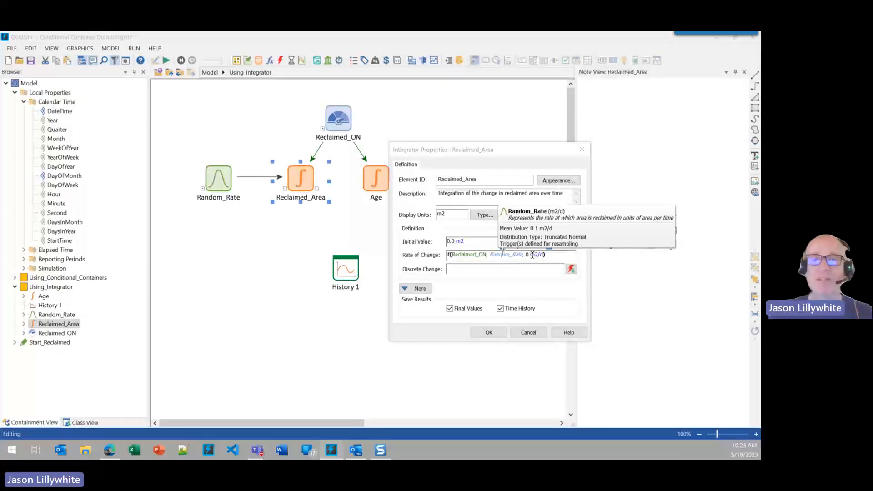
{"action": "left_click", "coordinate": [487, 332]}
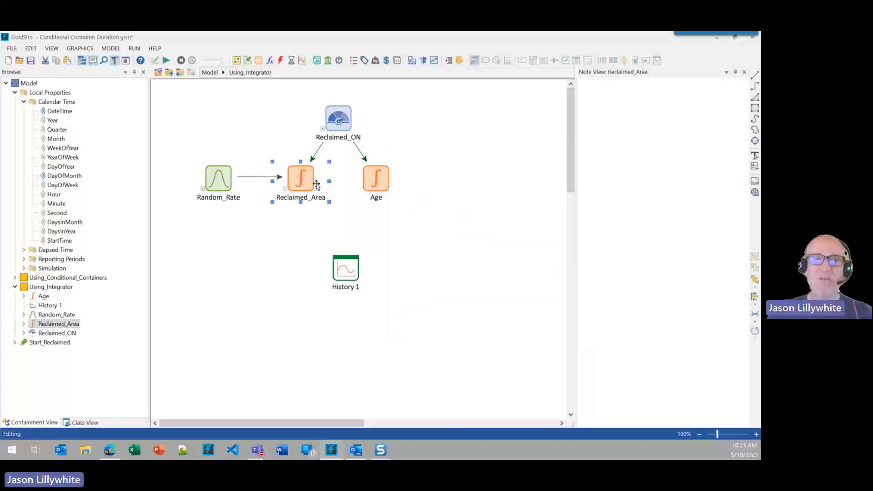
{"action": "mouse_move", "coordinate": [306, 186]}
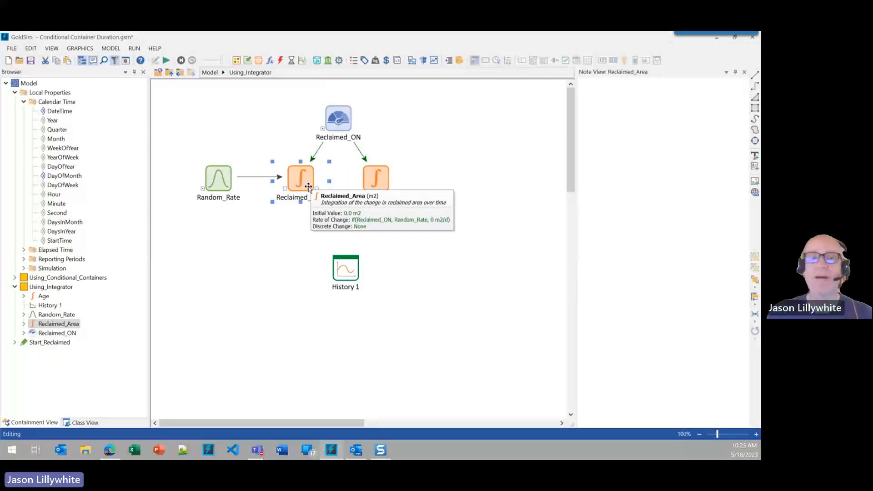
Step: Examine the display units and the rate-of-change expression of the Age integrator in Using_Integrator
{"action": "double_click", "coordinate": [376, 178]}
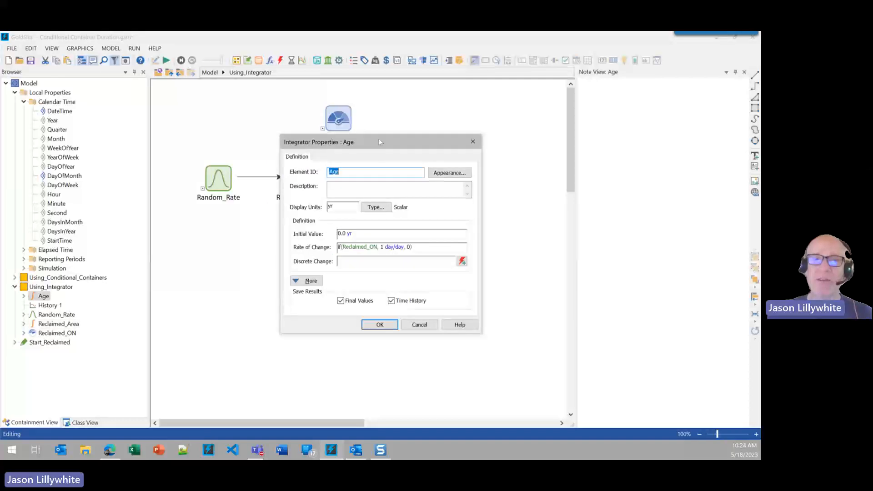
{"action": "left_click_drag", "start_coordinate": [381, 138], "coordinate": [522, 109]}
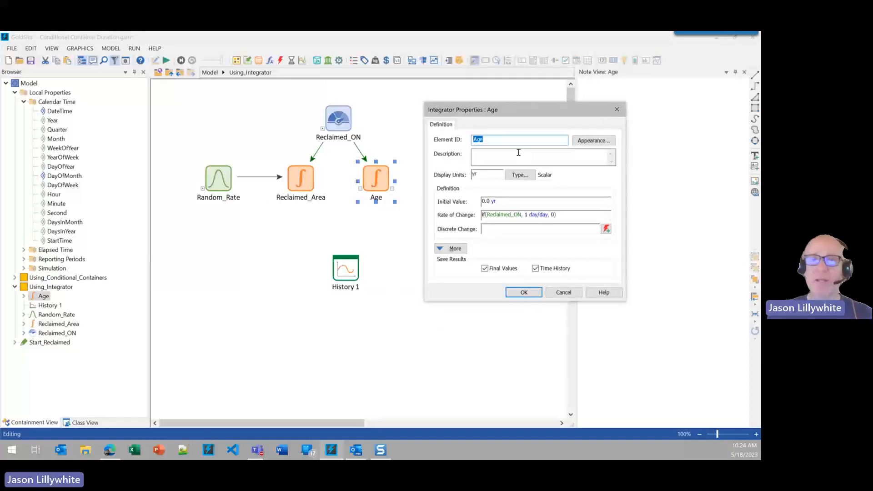
{"action": "left_click", "coordinate": [482, 174]}
{"action": "left_click_drag", "start_coordinate": [483, 173], "coordinate": [466, 173]}
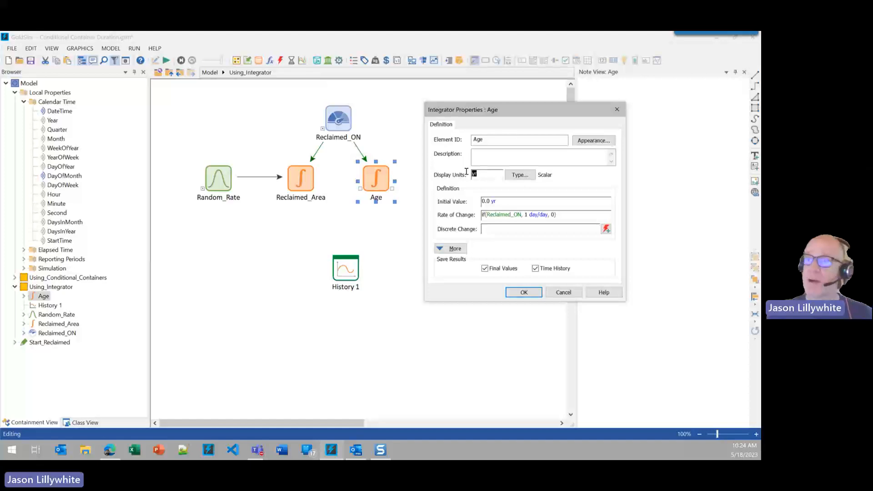
{"action": "left_click", "coordinate": [476, 172]}
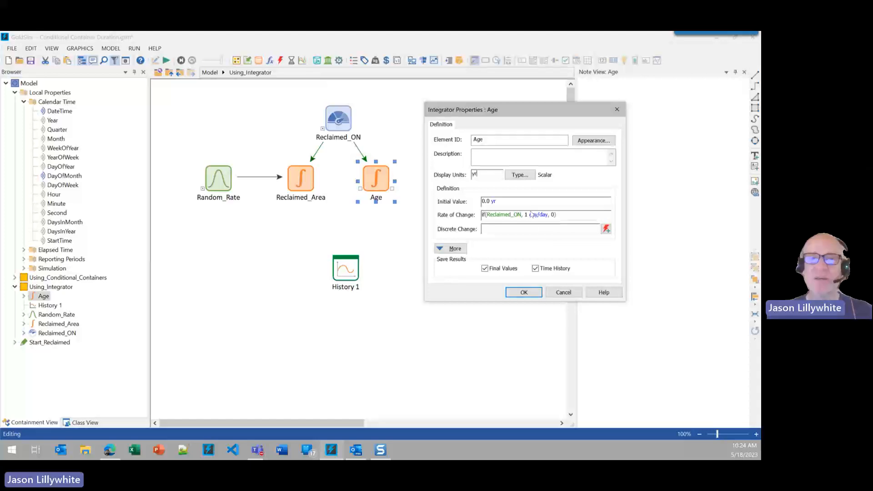
{"action": "left_click_drag", "start_coordinate": [548, 214], "coordinate": [520, 217]}
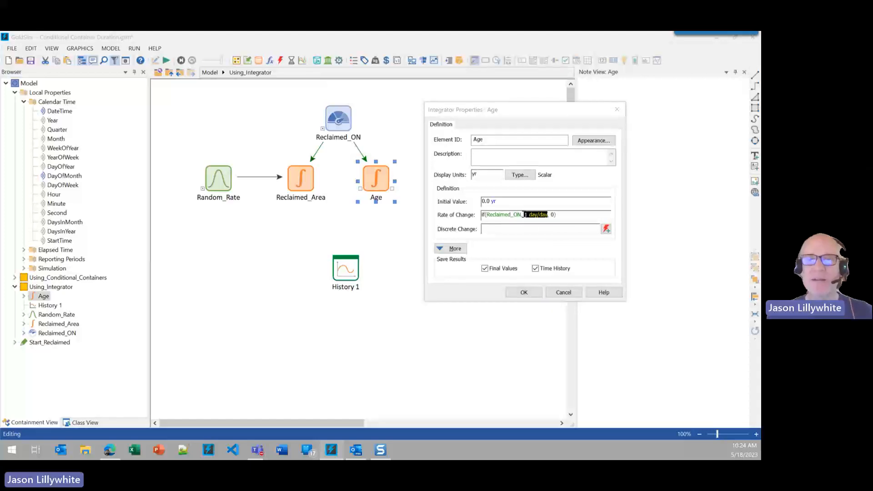
{"action": "left_click", "coordinate": [567, 214]}
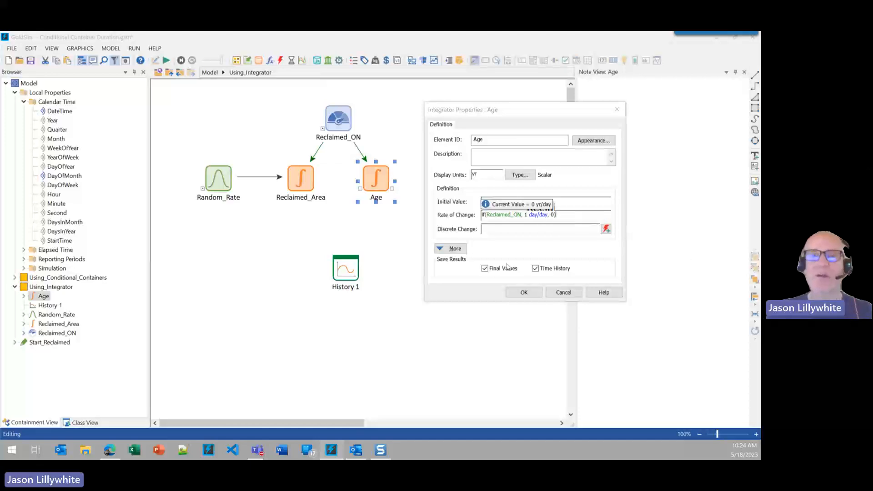
{"action": "left_click", "coordinate": [524, 291]}
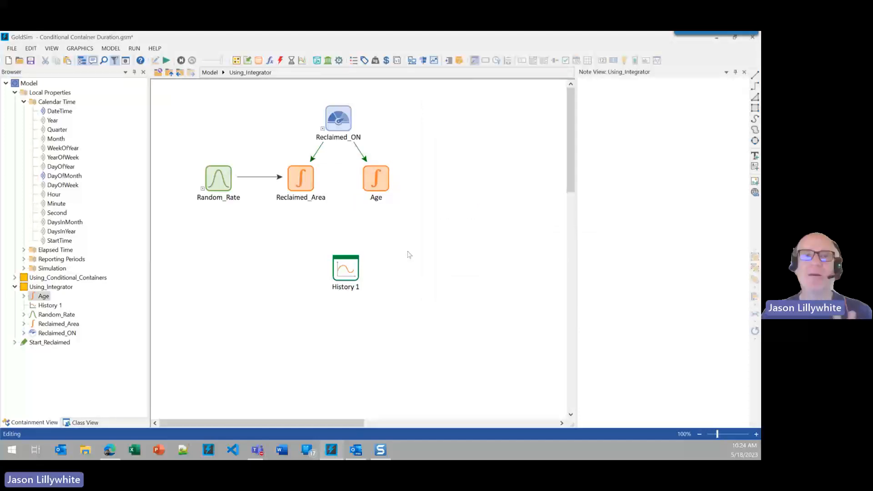
Step: Go into Using_Conditional_Containers and check the Conditionality feature in the Reclaimed_Operation container's properties
{"action": "left_click", "coordinate": [210, 72]}
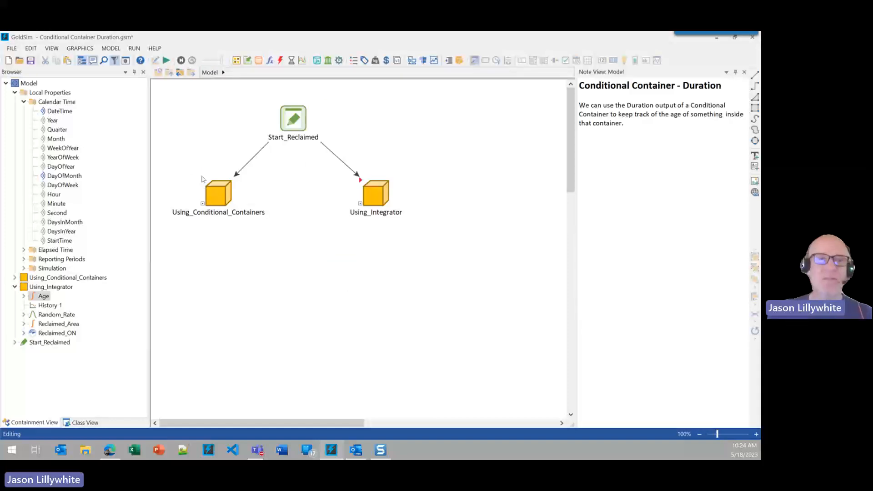
{"action": "double_click", "coordinate": [203, 181]}
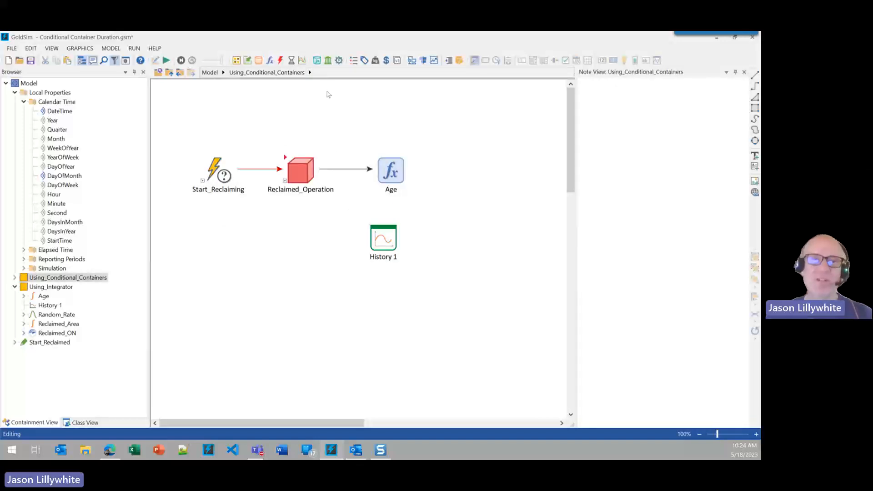
{"action": "double_click", "coordinate": [305, 171]}
{"action": "left_click_drag", "start_coordinate": [330, 127], "coordinate": [408, 137]}
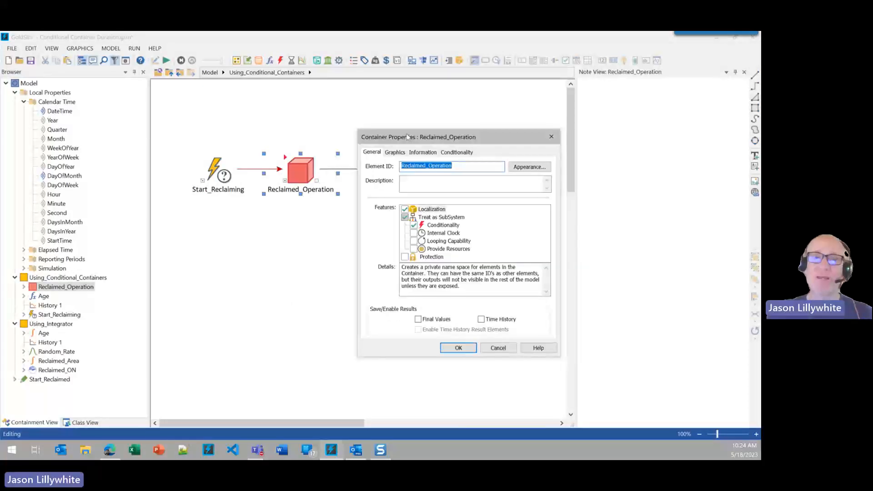
{"action": "left_click", "coordinate": [414, 225]}
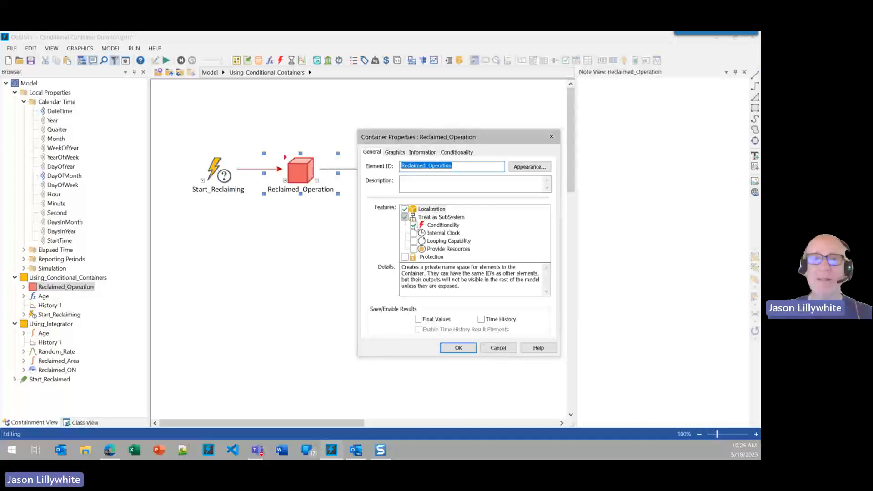
{"action": "left_click", "coordinate": [442, 351]}
{"action": "left_click", "coordinate": [455, 351]}
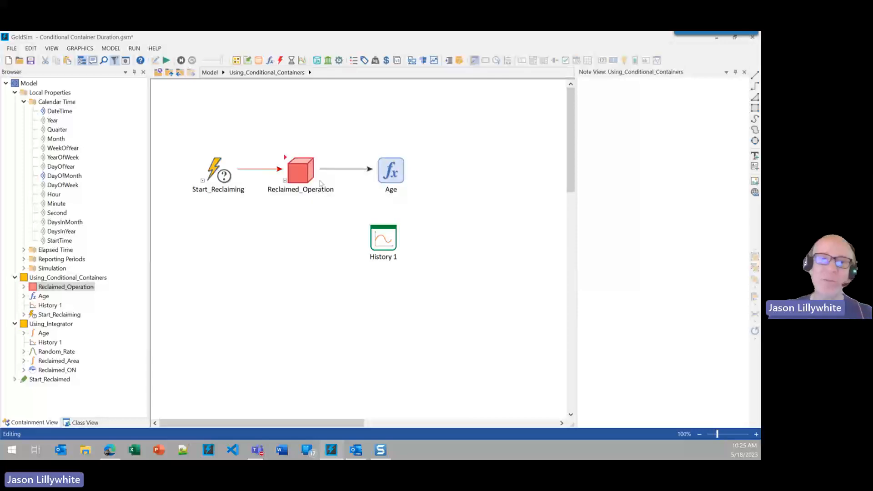
Step: List the Conditionality outputs of the Reclaimed_Operation container, including Duration
{"action": "left_click", "coordinate": [317, 179]}
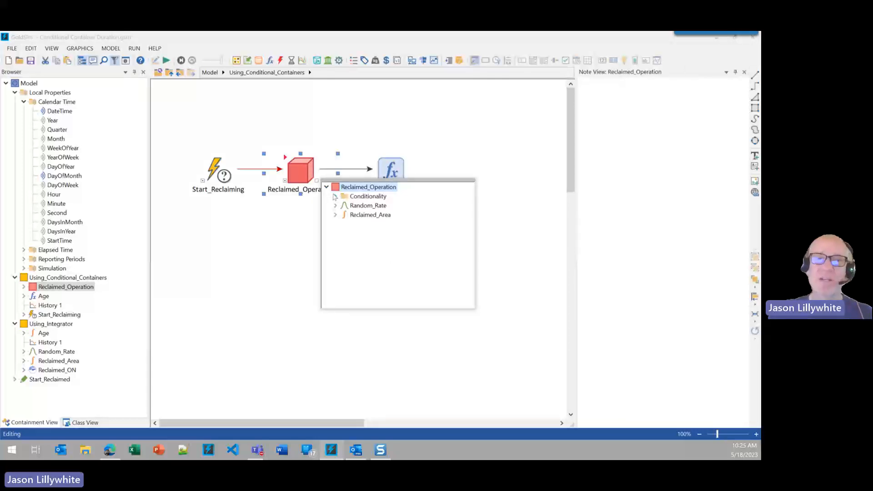
{"action": "left_click", "coordinate": [336, 197]}
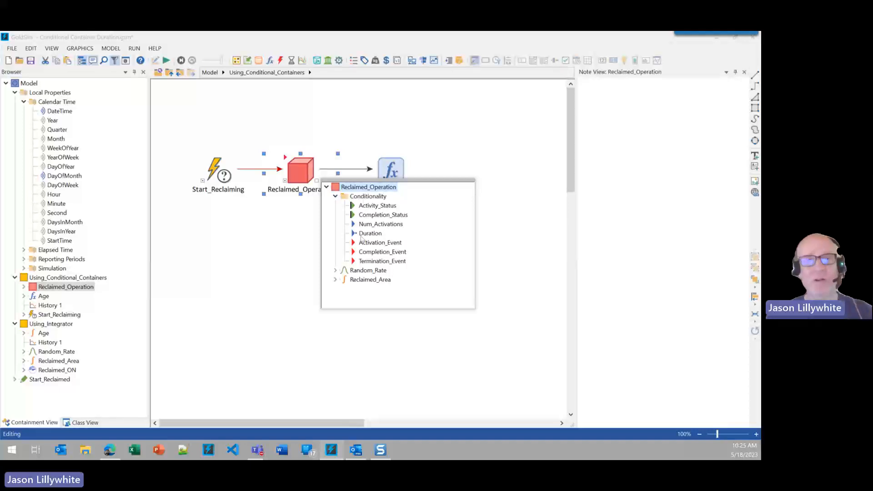
Step: Check the Duration output of Reclaimed_Operation, and examine the trigger type and definition of the Start_Reclaiming event
{"action": "mouse_move", "coordinate": [367, 235]}
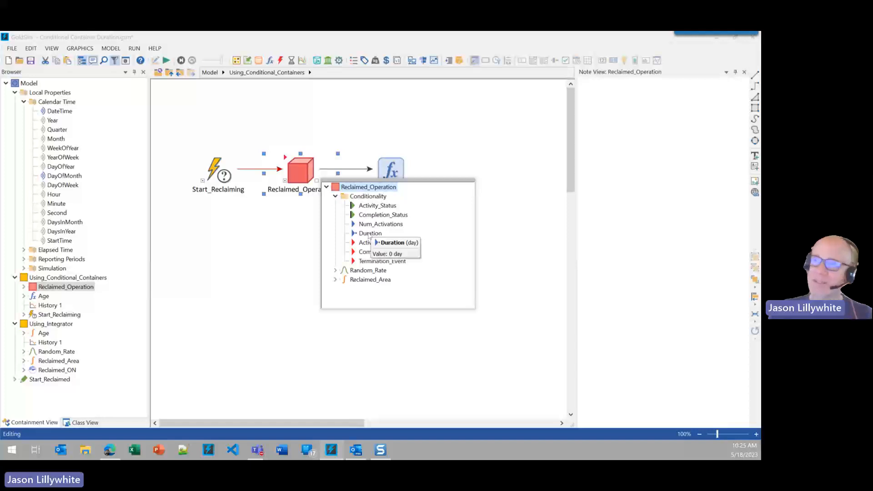
{"action": "left_click", "coordinate": [262, 284]}
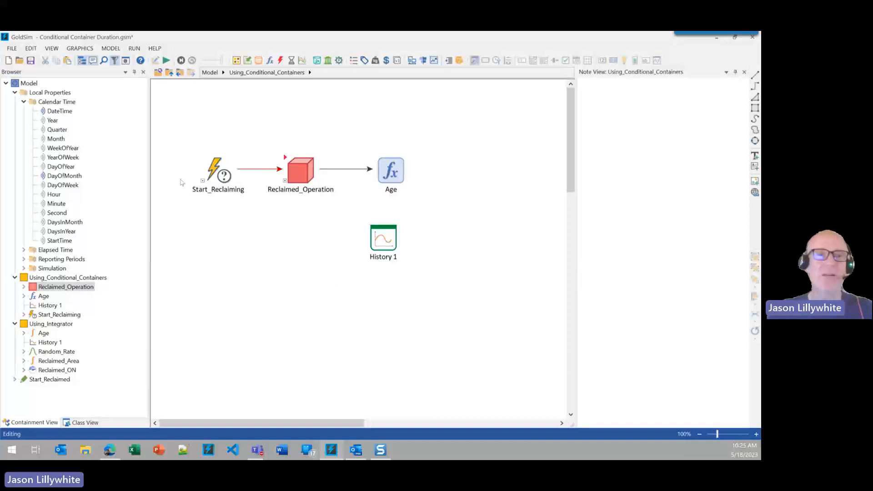
{"action": "left_click", "coordinate": [221, 175]}
{"action": "double_click", "coordinate": [222, 175]}
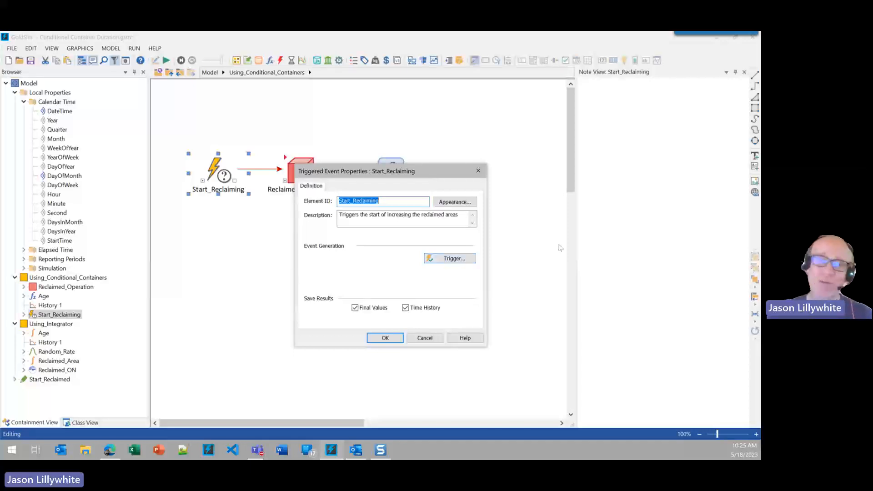
{"action": "left_click", "coordinate": [444, 262]}
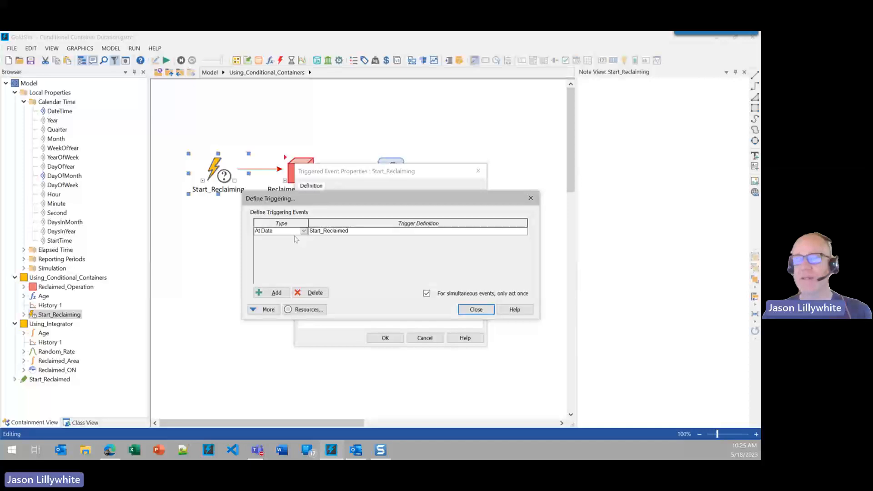
{"action": "left_click", "coordinate": [320, 233]}
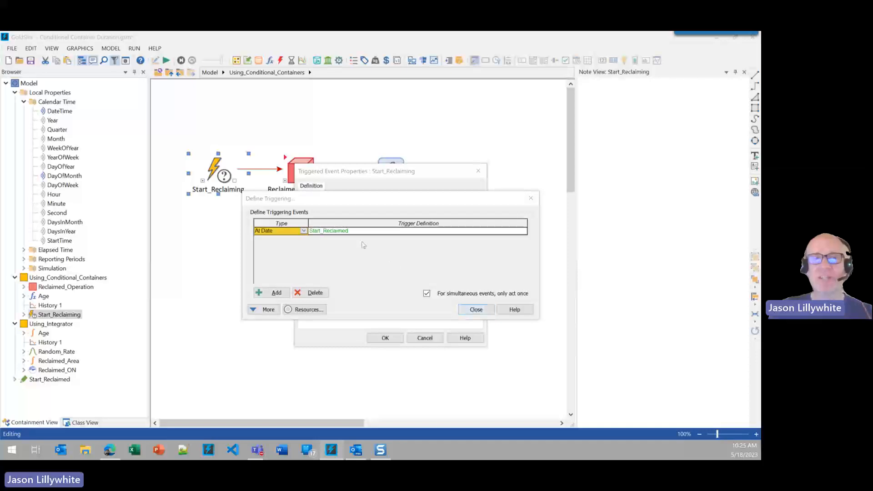
{"action": "left_click", "coordinate": [473, 310]}
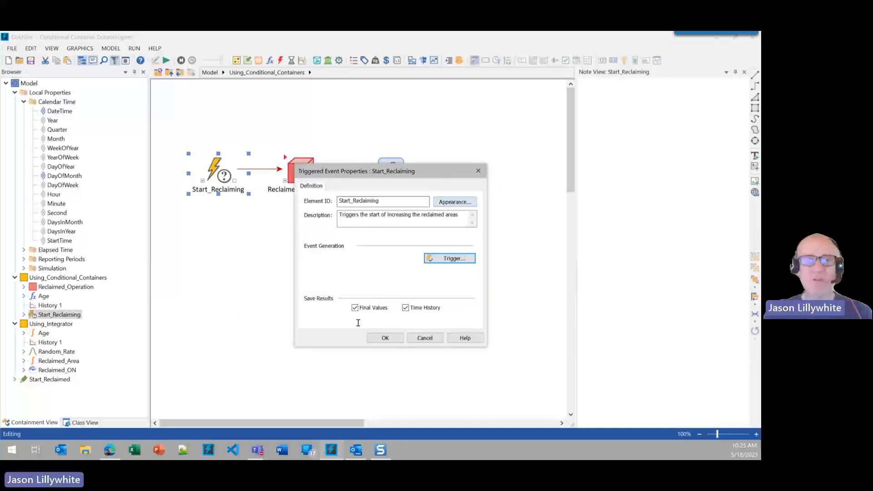
{"action": "left_click", "coordinate": [385, 338]}
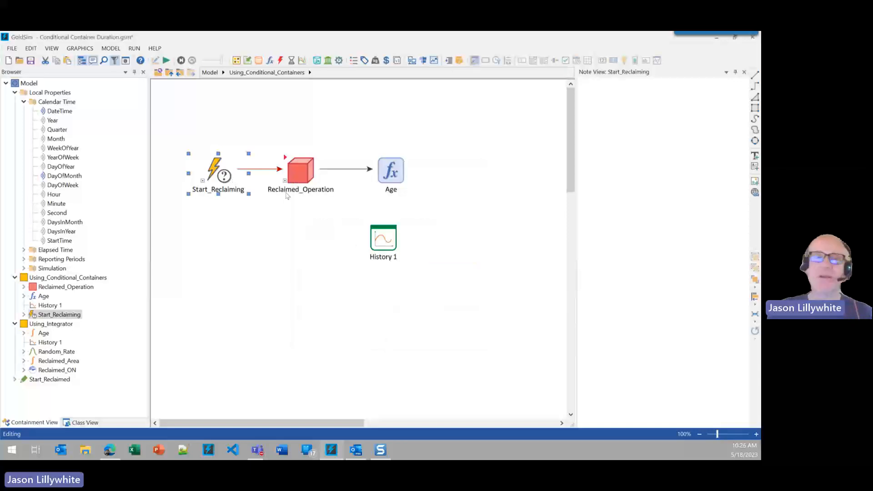
Step: Examine the Conditionality settings of the Reclaimed_Operation container and the triggering event that activates it
{"action": "double_click", "coordinate": [296, 169]}
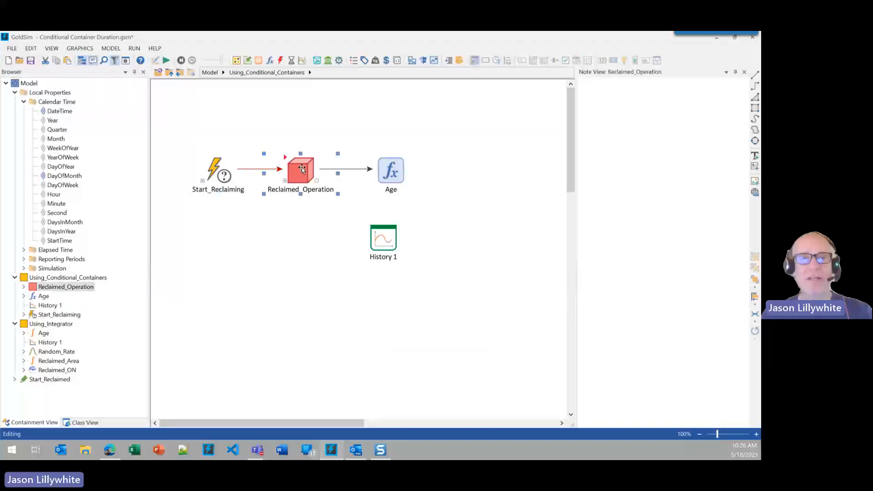
{"action": "left_click_drag", "start_coordinate": [336, 128], "coordinate": [398, 156]}
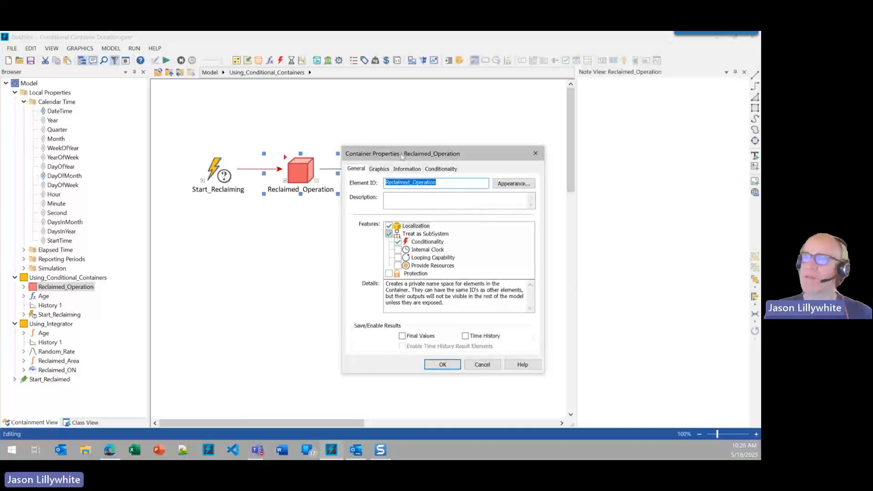
{"action": "left_click", "coordinate": [439, 170]}
{"action": "left_click", "coordinate": [356, 169]}
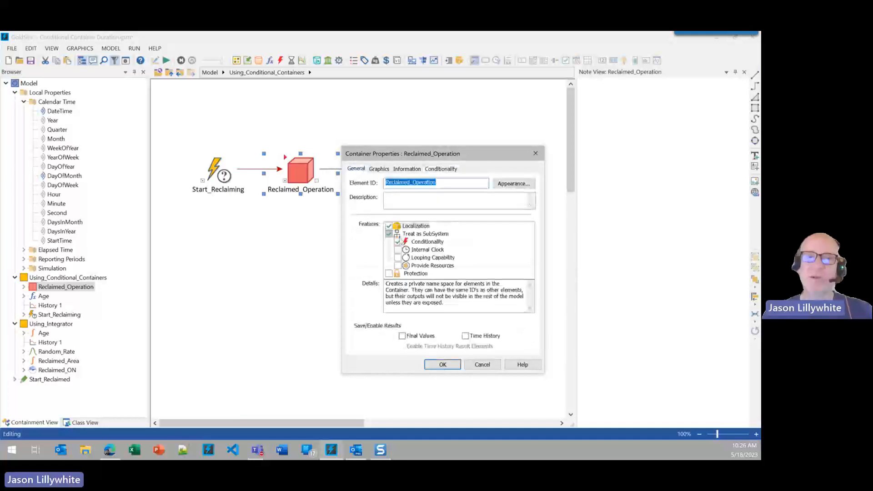
{"action": "left_click", "coordinate": [440, 169]}
{"action": "left_click", "coordinate": [501, 229]}
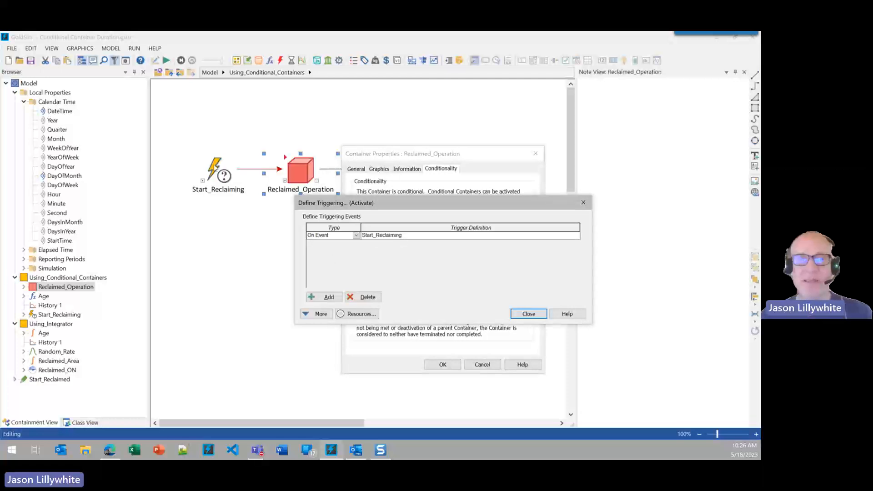
{"action": "left_click", "coordinate": [528, 313]}
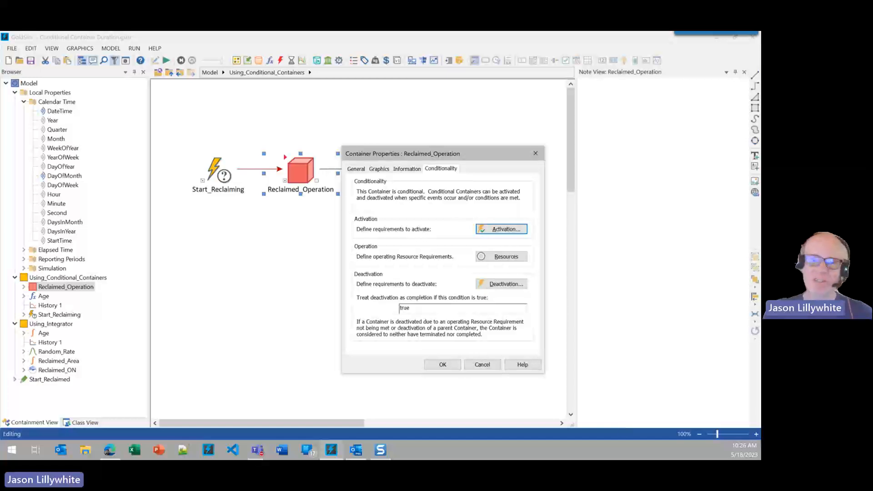
{"action": "left_click", "coordinate": [443, 365]}
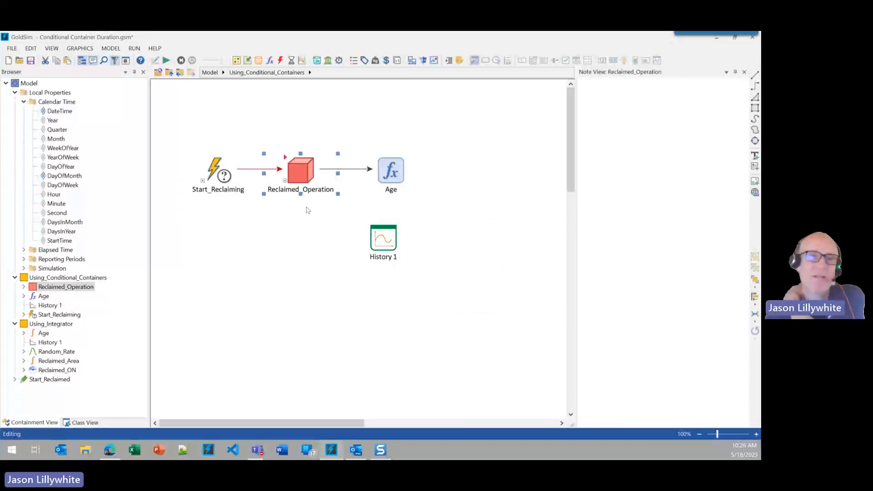
Step: Go into Reclaimed_Operation and examine the resampling trigger of the Random_Rate stochastic
{"action": "double_click", "coordinate": [289, 163]}
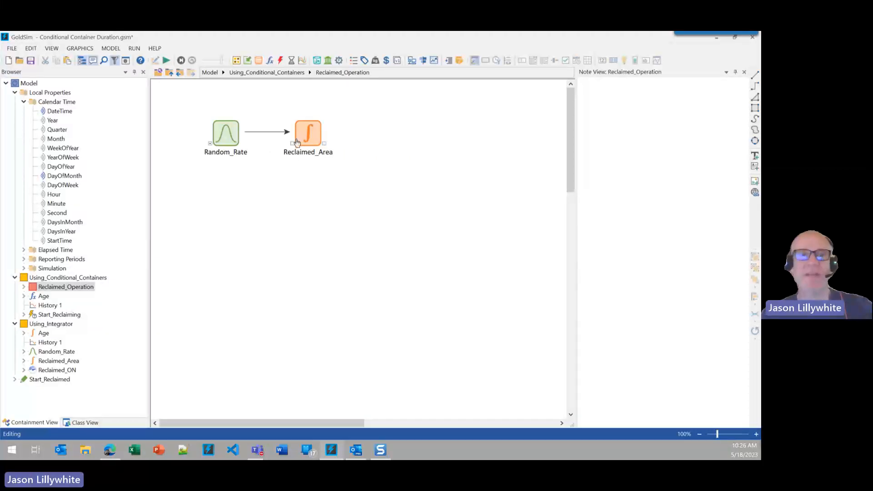
{"action": "double_click", "coordinate": [227, 133]}
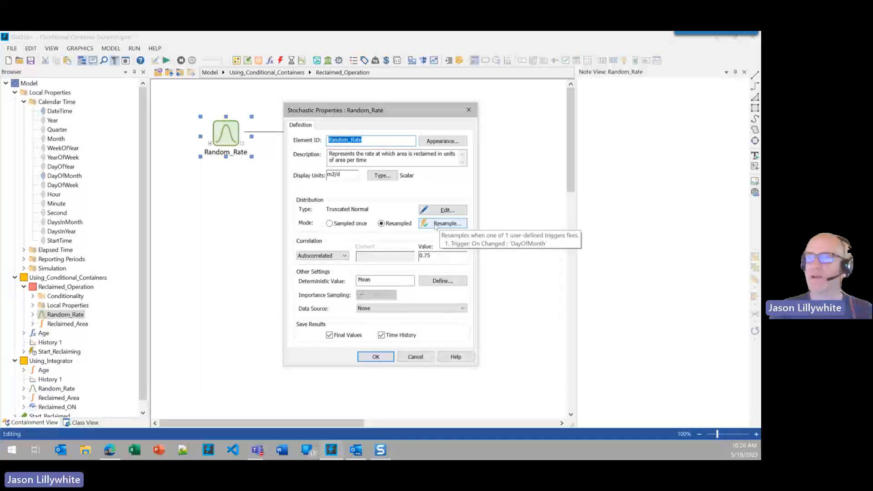
{"action": "left_click", "coordinate": [435, 224]}
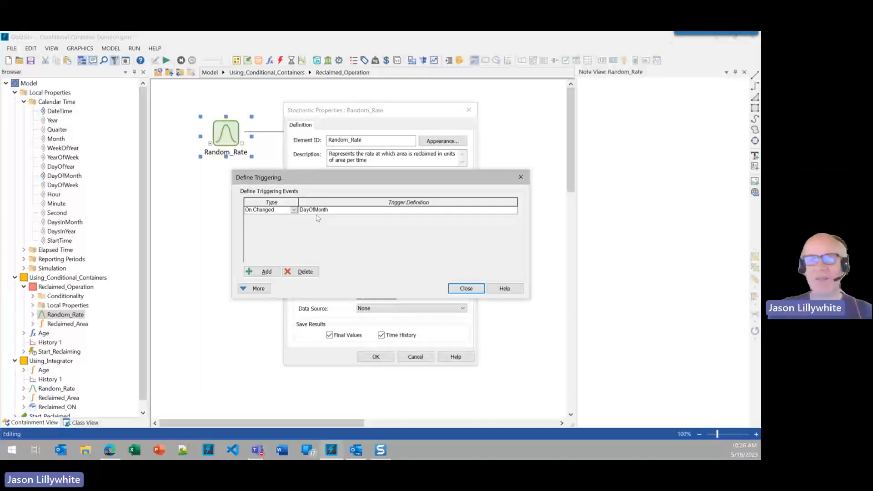
{"action": "left_click", "coordinate": [457, 291]}
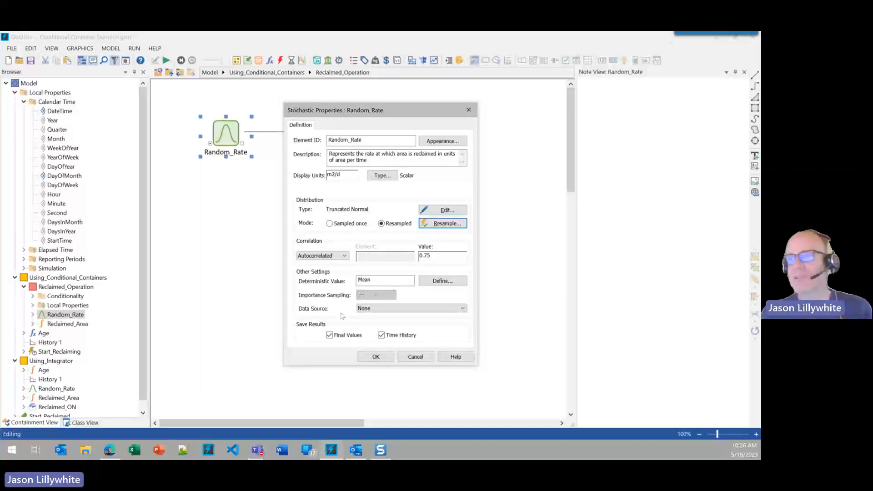
{"action": "left_click", "coordinate": [386, 358]}
Step: Examine the initial value and rate-of-change expression of the Reclaimed_Area integrator inside Reclaimed_Operation
{"action": "left_click", "coordinate": [311, 131]}
{"action": "double_click", "coordinate": [311, 132]}
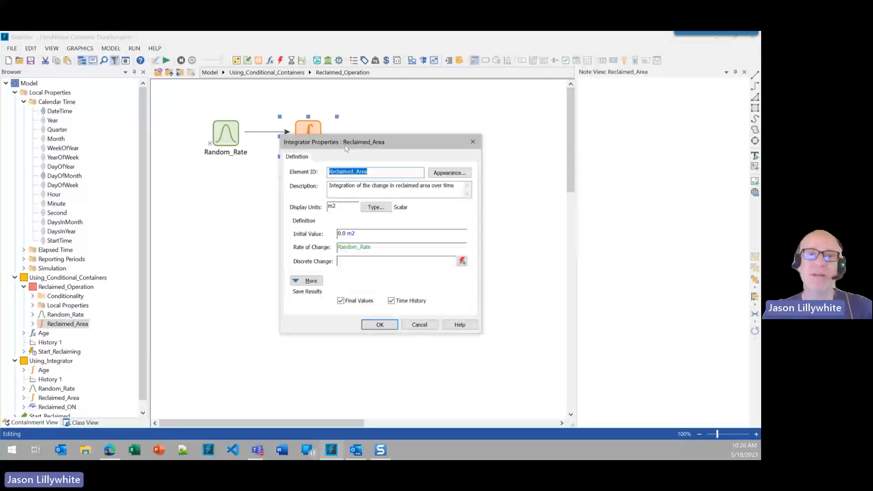
{"action": "left_click_drag", "start_coordinate": [354, 147], "coordinate": [415, 120]}
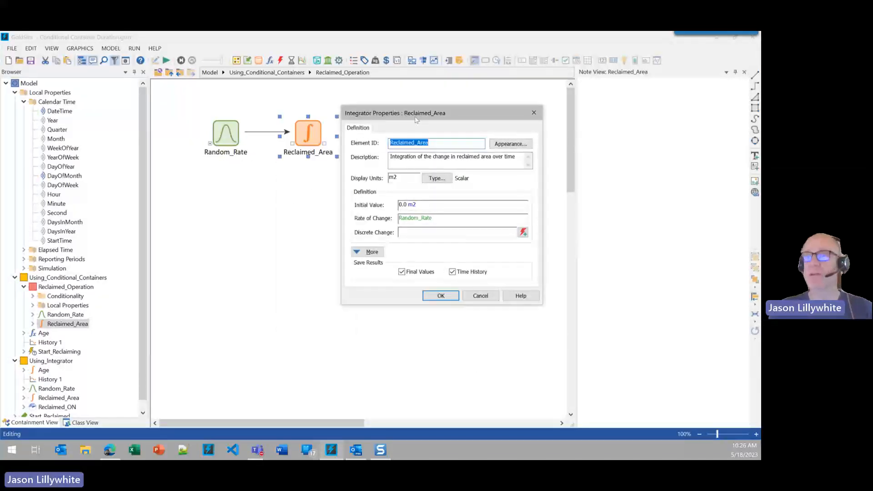
{"action": "left_click", "coordinate": [441, 295]}
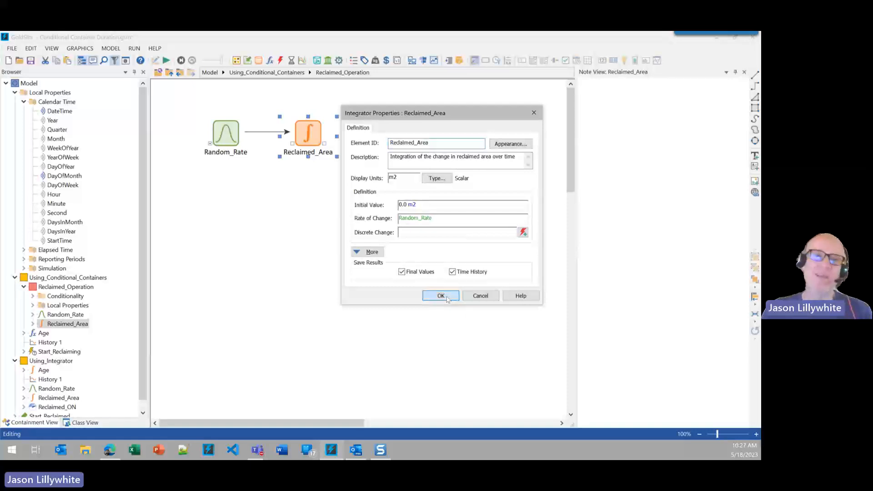
{"action": "left_click", "coordinate": [398, 284]}
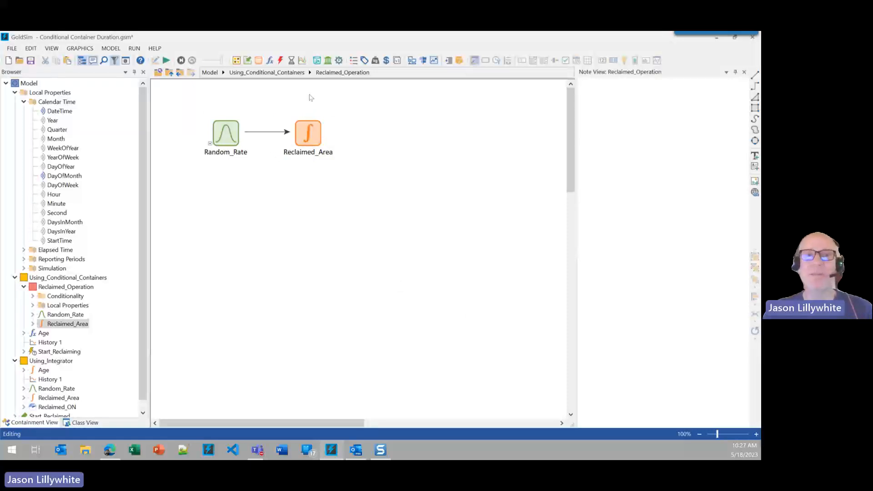
Step: Return to Using_Conditional_Containers and check the Duration output among Reclaimed_Operation's Conditionality outputs
{"action": "left_click", "coordinate": [286, 74]}
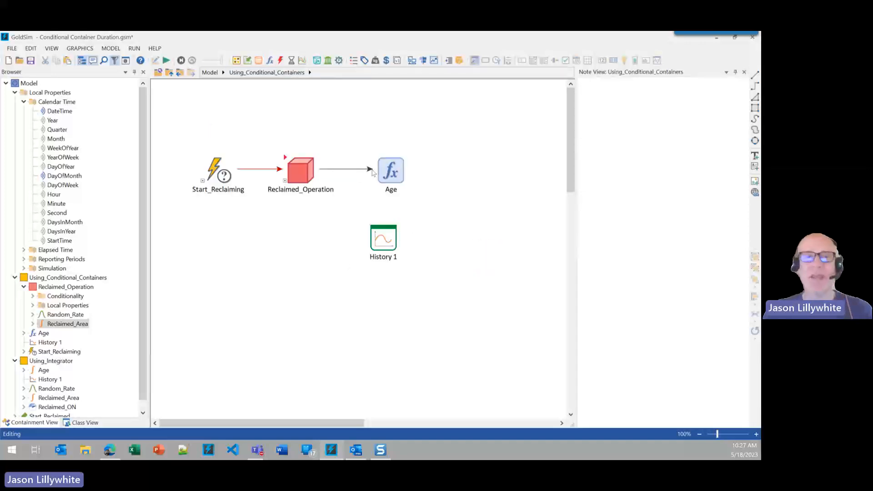
{"action": "left_click", "coordinate": [317, 182]}
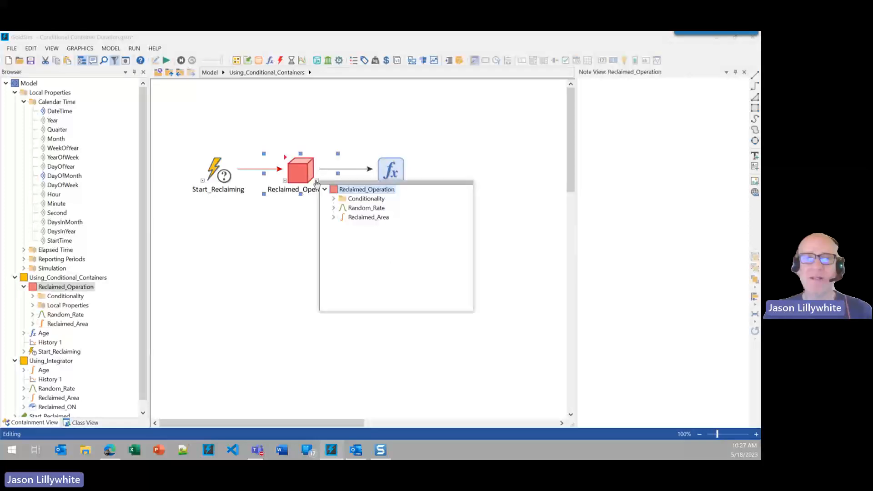
{"action": "left_click", "coordinate": [334, 199]}
{"action": "mouse_move", "coordinate": [367, 235]}
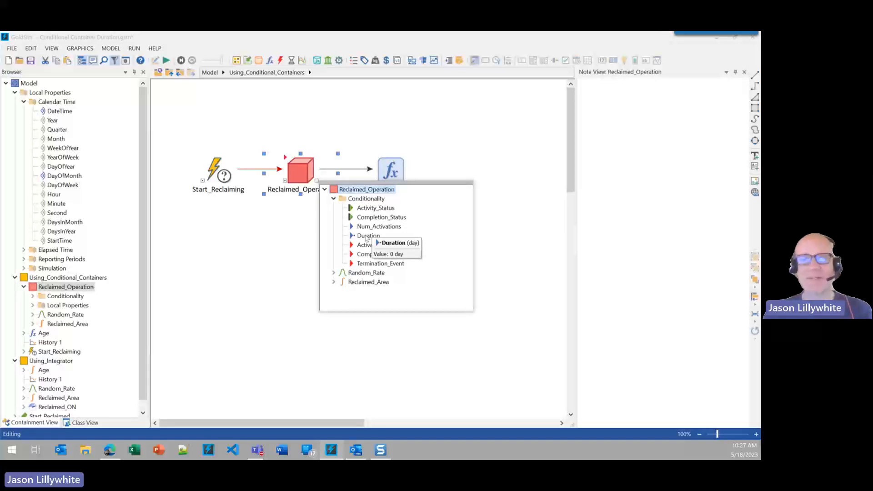
{"action": "left_click", "coordinate": [434, 114]}
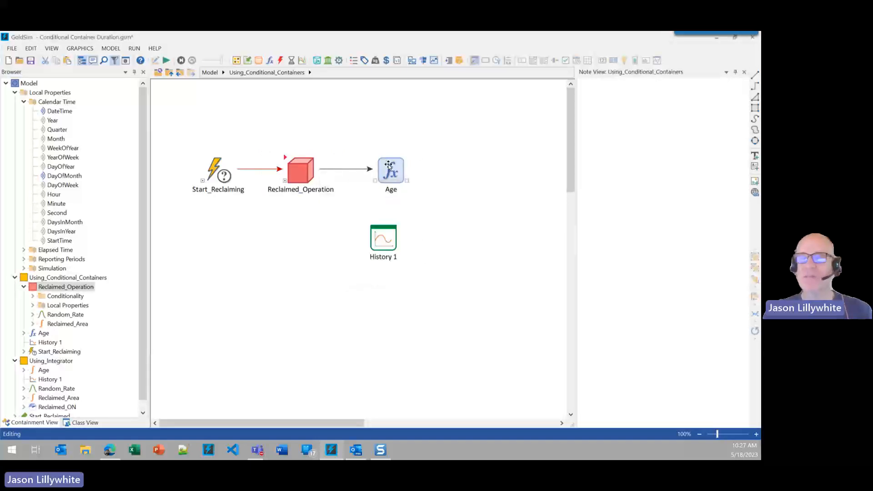
Step: Examine the display units and equation of the Age expression in Using_Conditional_Containers
{"action": "double_click", "coordinate": [391, 169]}
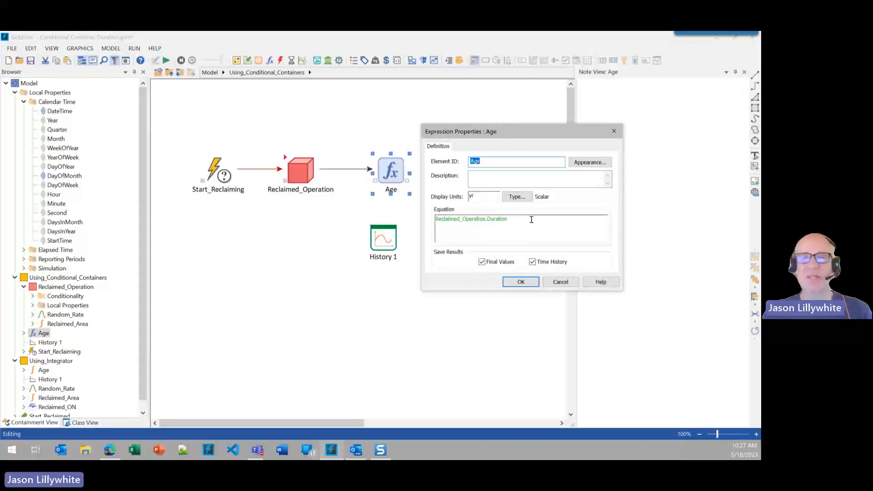
{"action": "left_click", "coordinate": [528, 220]}
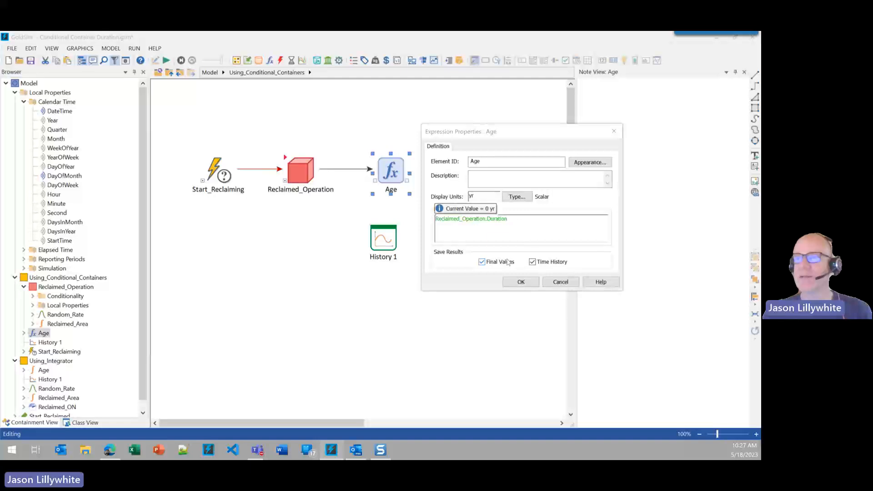
{"action": "left_click", "coordinate": [510, 284]}
Step: Examine which results History 1 plots and how they are assigned to the primary and secondary axes
{"action": "left_click", "coordinate": [379, 236]}
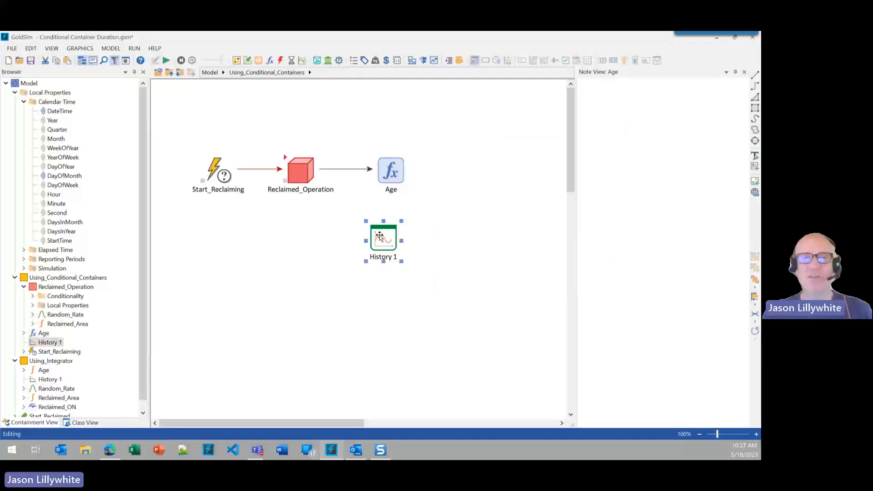
{"action": "double_click", "coordinate": [379, 236]}
{"action": "left_click_drag", "start_coordinate": [301, 112], "coordinate": [486, 101]}
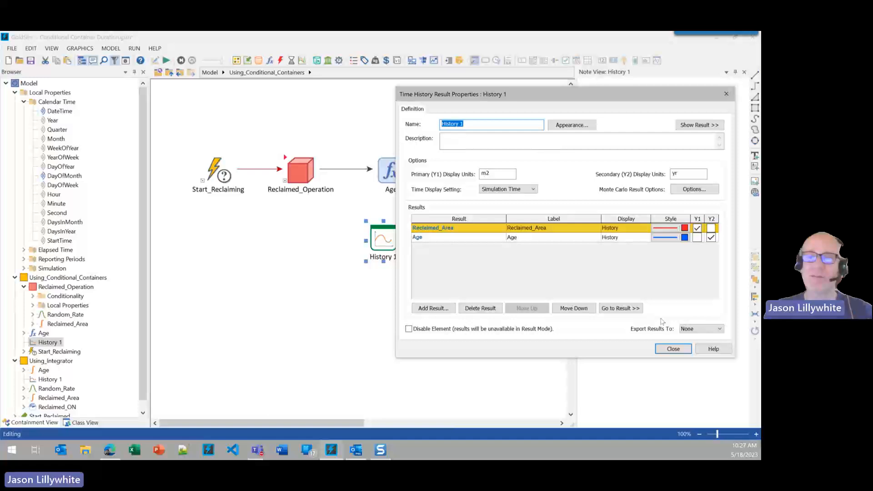
{"action": "left_click", "coordinate": [673, 348]}
Step: Run the simulation and display the History 1 chart of Reclaimed_Area and Age over time
{"action": "left_click", "coordinate": [165, 61]}
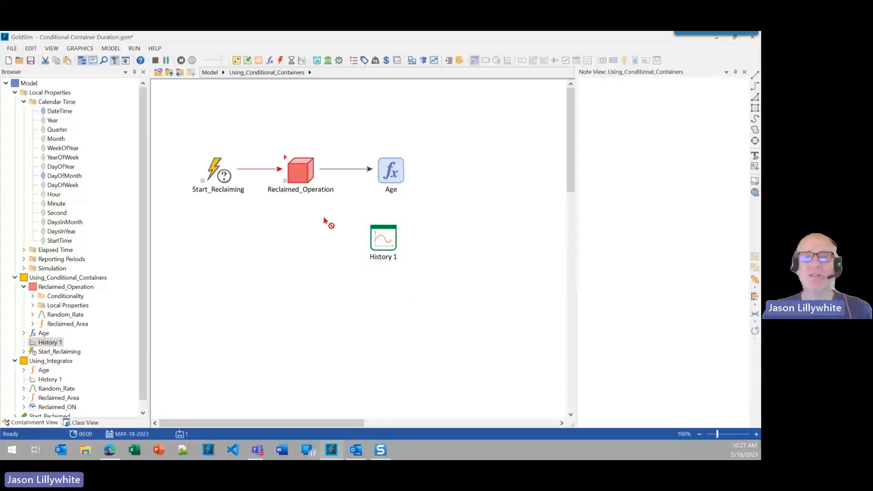
{"action": "left_click", "coordinate": [380, 253]}
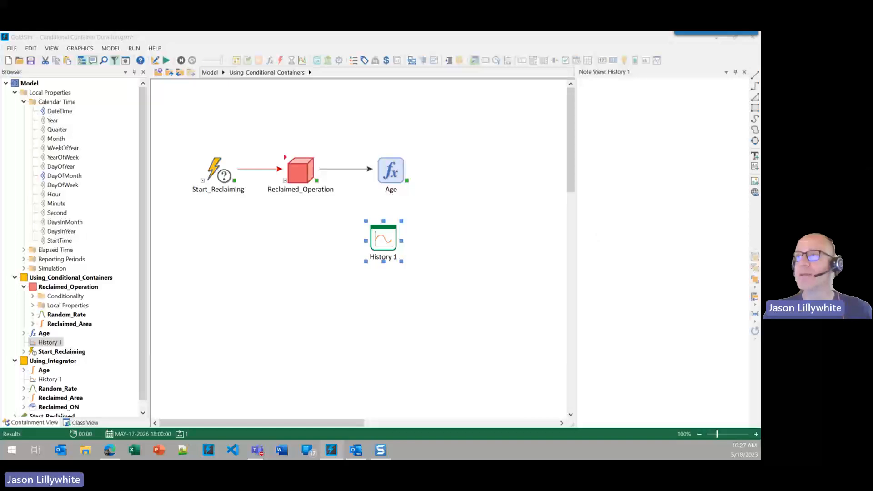
{"action": "left_click_drag", "start_coordinate": [761, 97], "coordinate": [402, 49]}
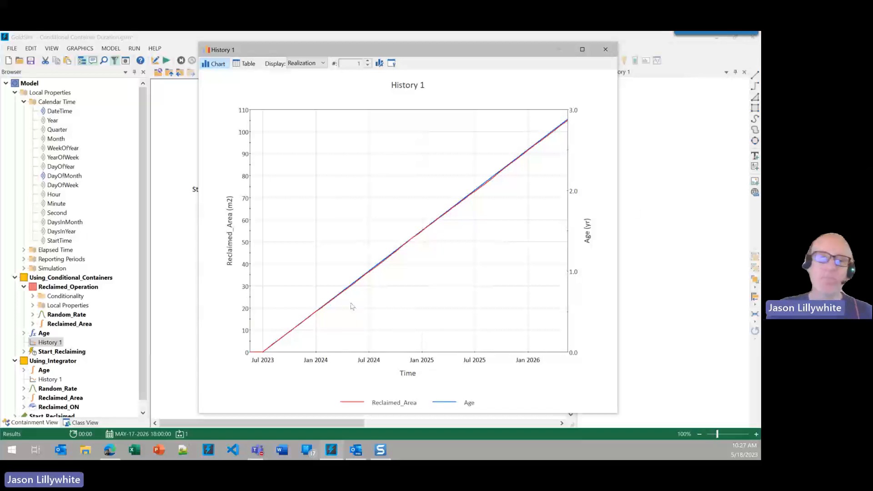
{"action": "mouse_move", "coordinate": [264, 354]}
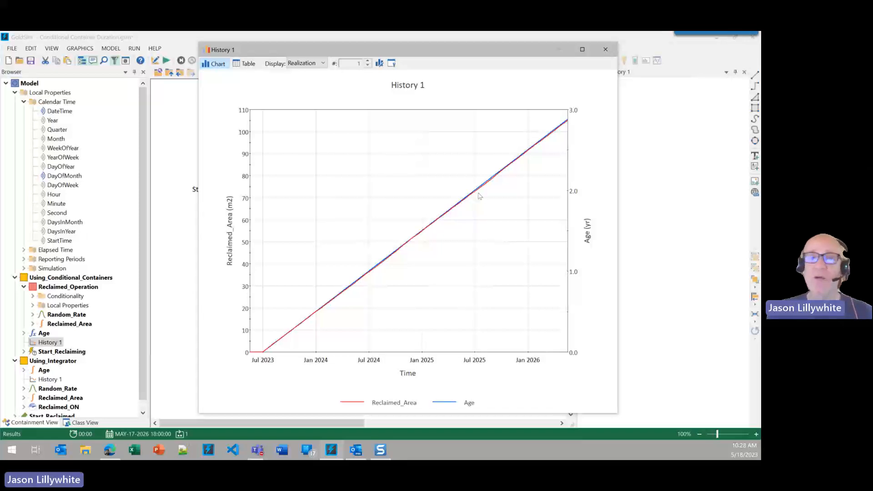
{"action": "mouse_move", "coordinate": [476, 193]}
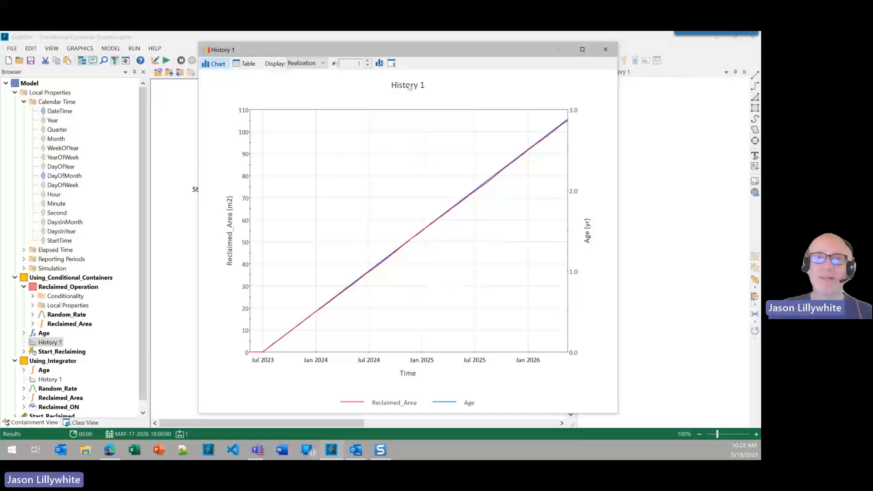
Step: Remove Reclaimed_Area from the History 1 chart's primary axis so that only Age is plotted
{"action": "left_click", "coordinate": [392, 63]}
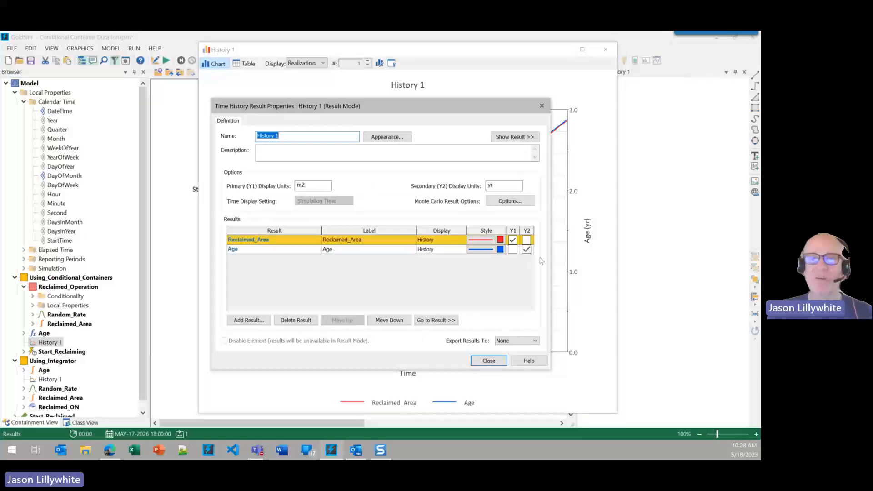
{"action": "left_click", "coordinate": [513, 241]}
{"action": "left_click", "coordinate": [488, 361]}
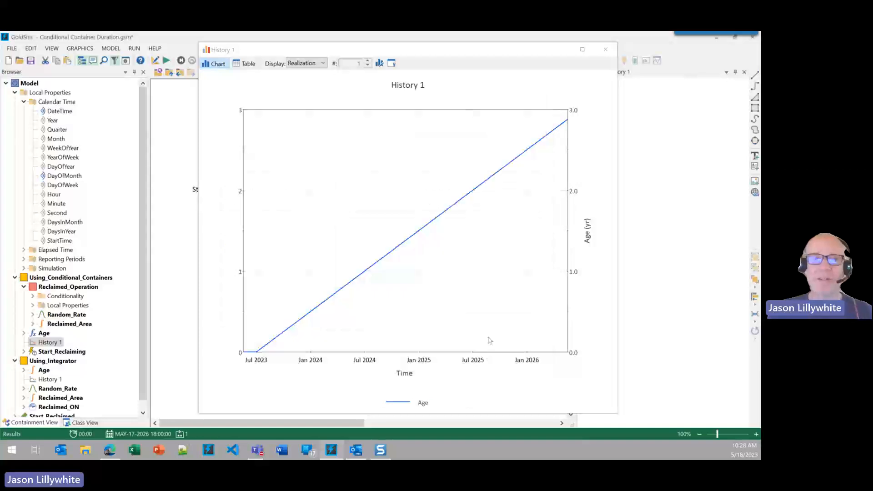